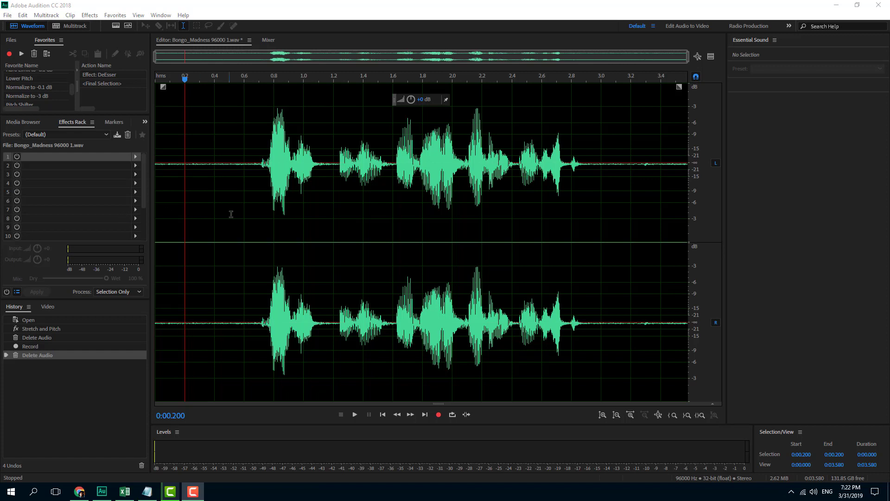
# - Play back the original voice recording from about 0.73 s, just before the first word
pyautogui.click(264, 201)
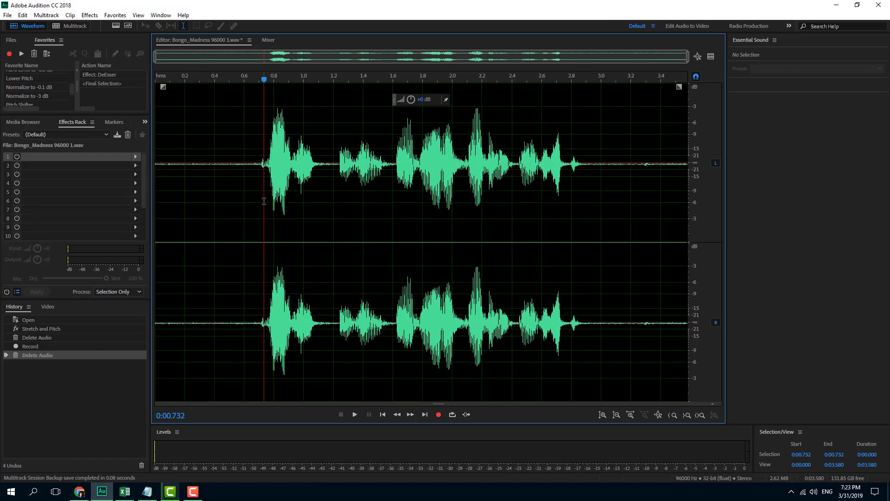
pyautogui.press('space')
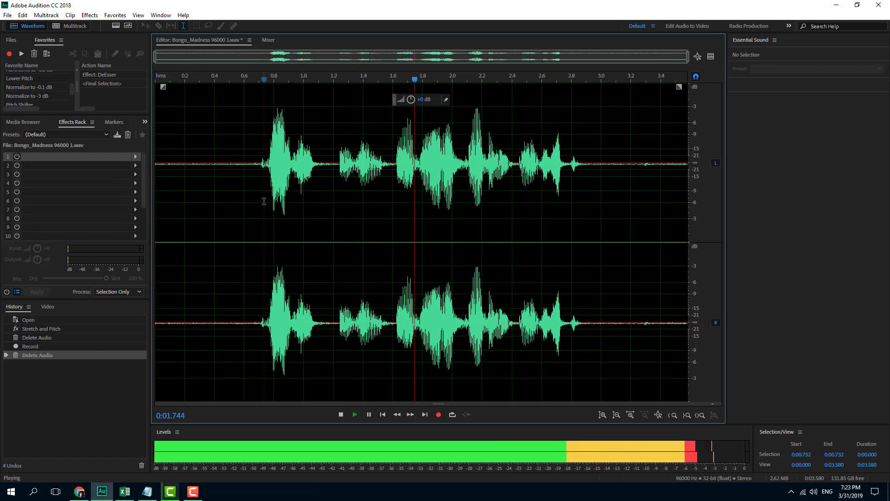
pyautogui.press('space')
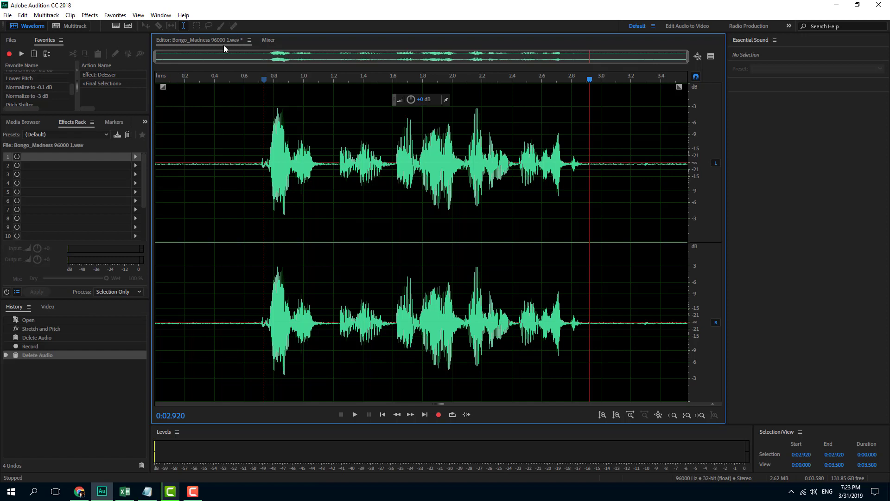
# - Enlarge the Favorites panel so that the complete list of favorites is visible
pyautogui.click(116, 16)
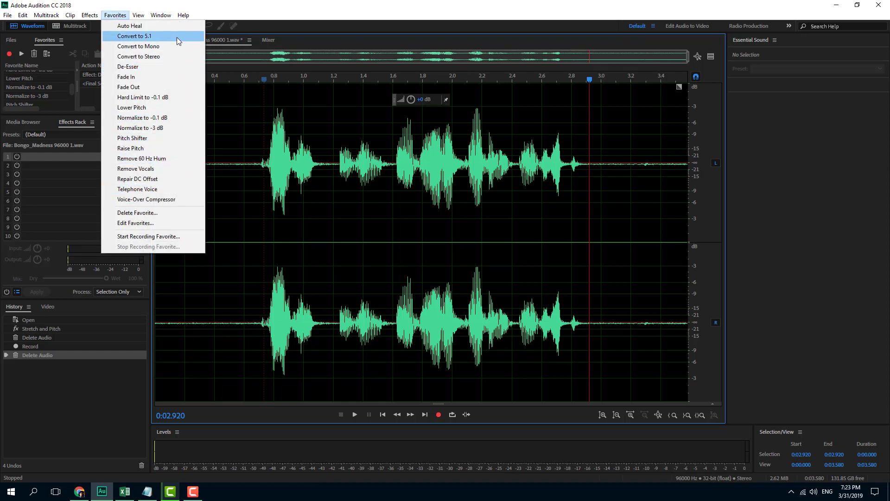
pyautogui.click(161, 16)
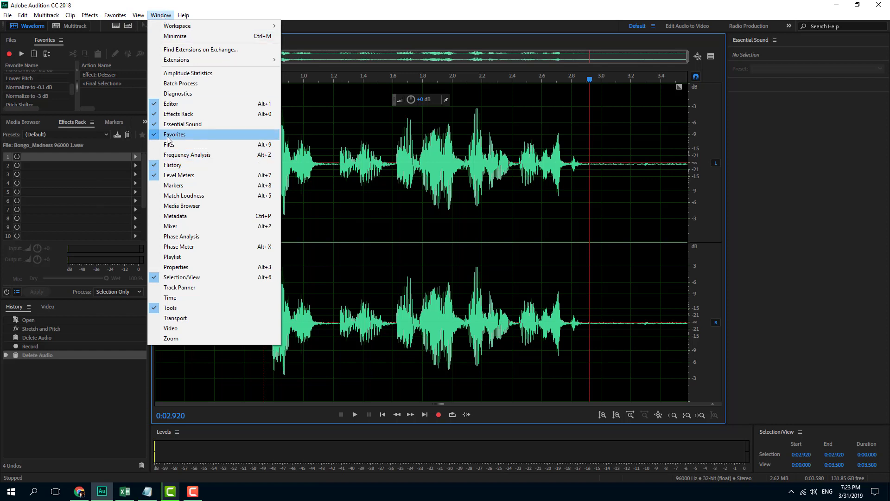
pyautogui.click(31, 66)
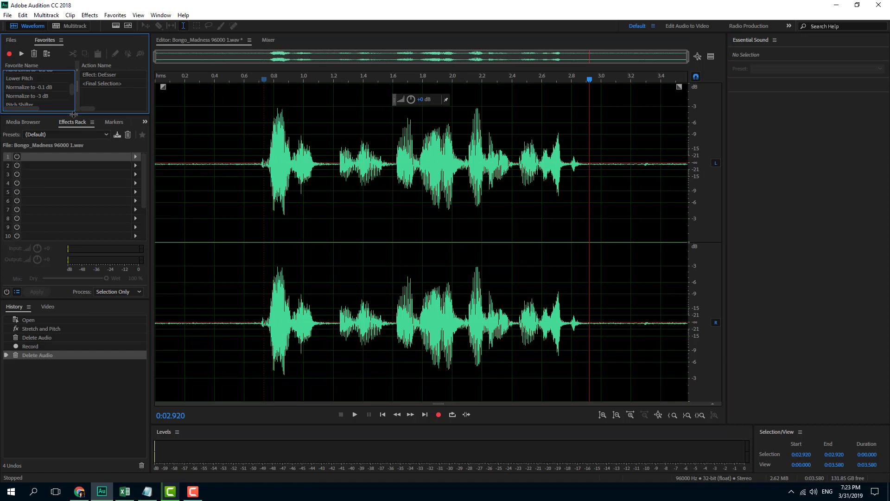
pyautogui.moveTo(78, 116); pyautogui.dragTo(70, 289)
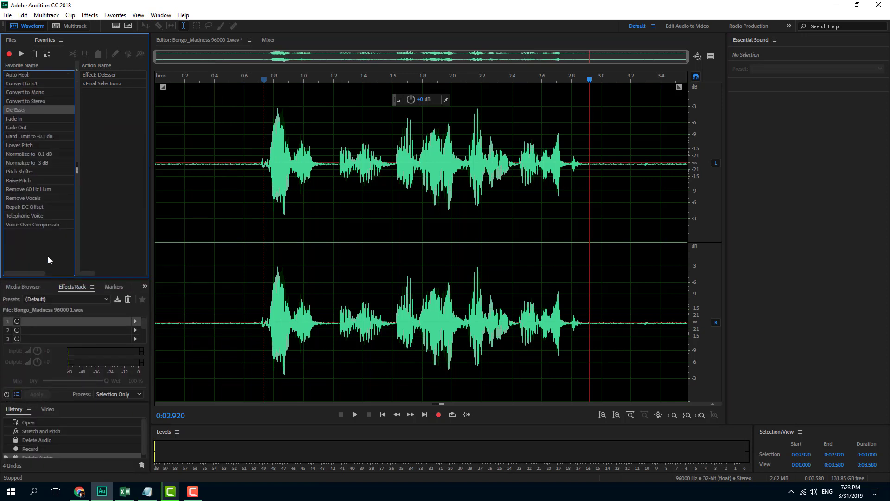
pyautogui.moveTo(46, 246); pyautogui.dragTo(21, 135)
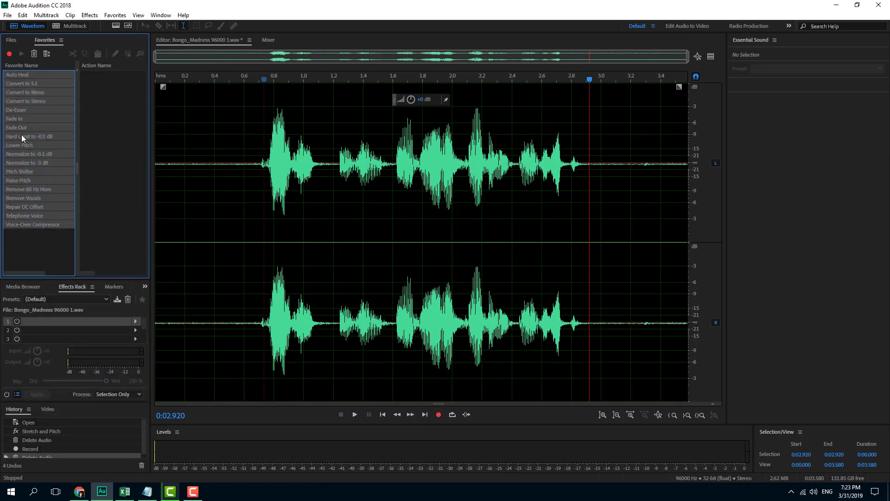
pyautogui.click(36, 249)
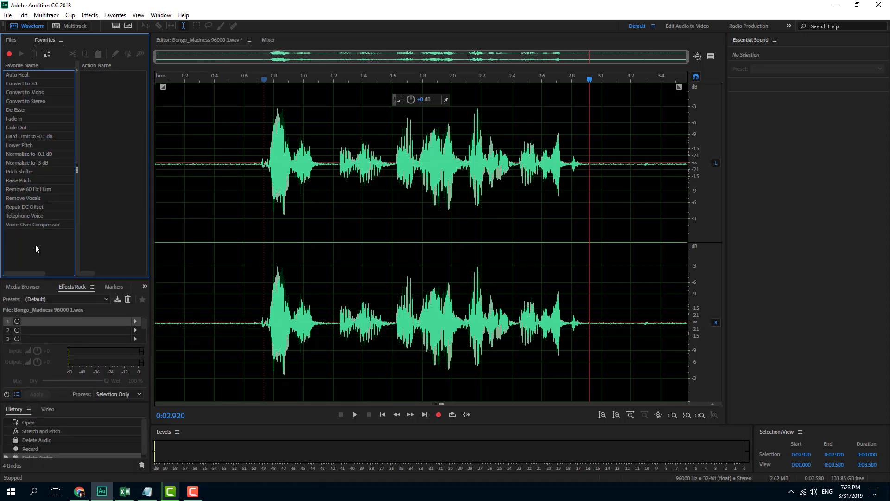
# - Look at the actions in the Telephone Voice and Voice-Over Compressor favorites, and run Telephone Voice on the whole file
pyautogui.click(32, 216)
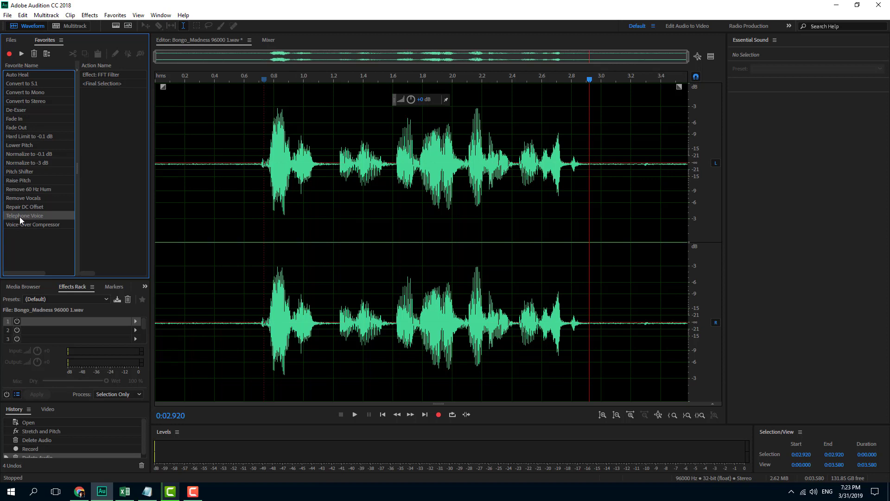
pyautogui.click(8, 226)
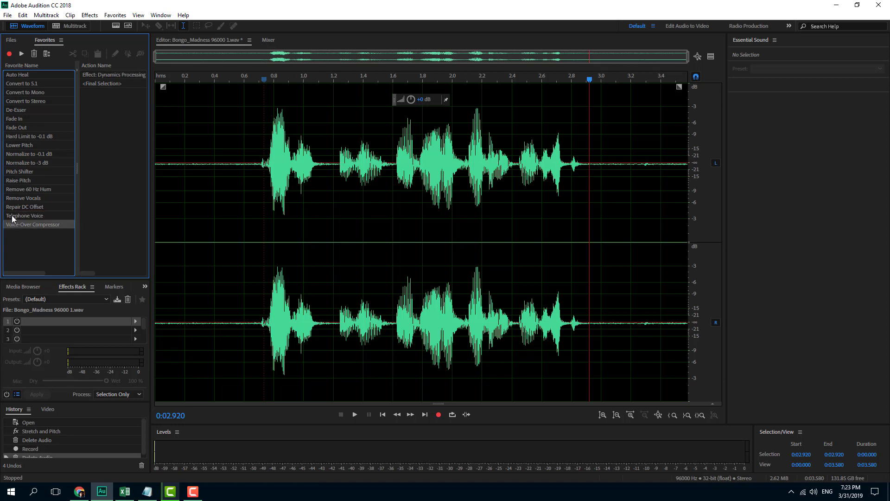
pyautogui.click(12, 216)
pyautogui.click(6, 217)
pyautogui.click(35, 230)
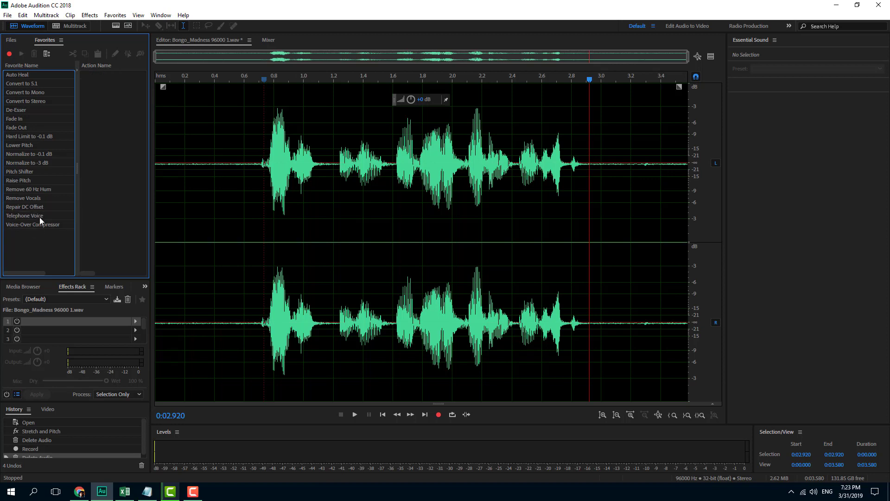
pyautogui.doubleClick(39, 217)
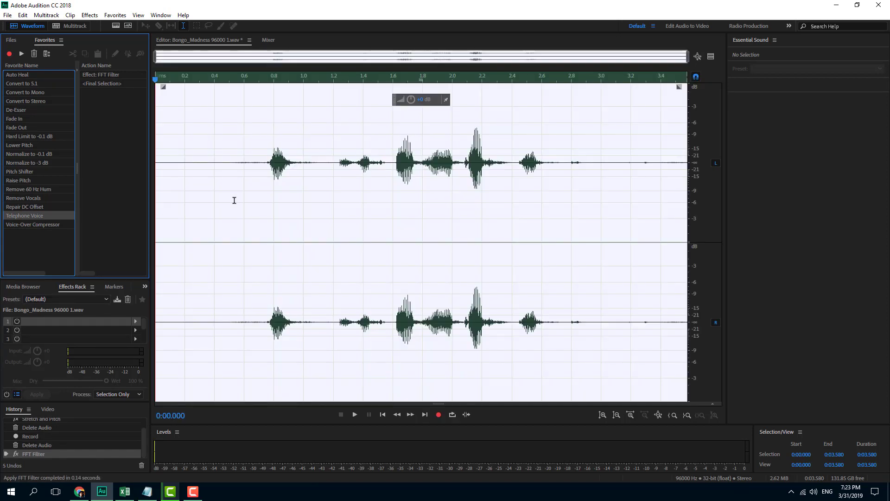
# - Play the processed voice from about 0.7 s, and undo the Telephone Voice favorite
pyautogui.click(282, 189)
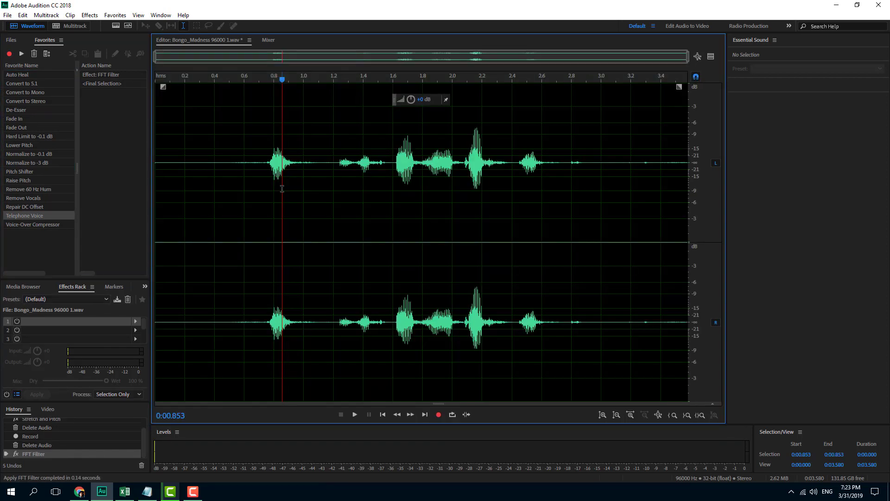
pyautogui.click(259, 180)
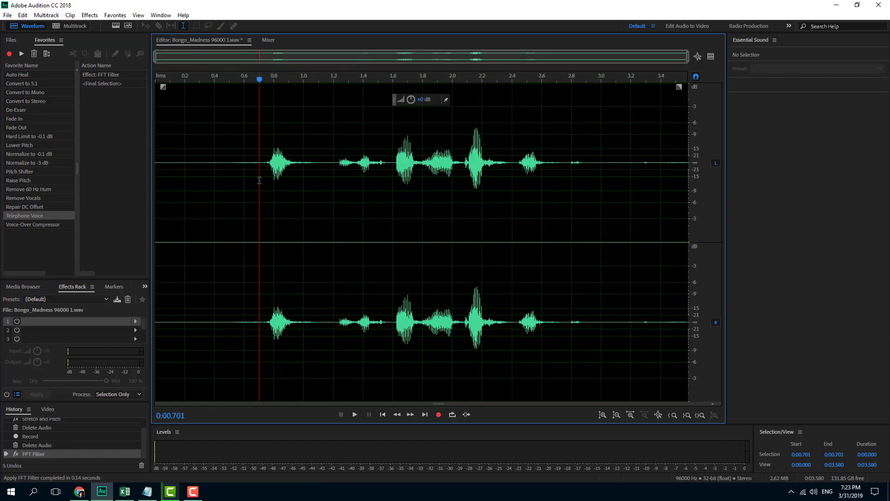
pyautogui.press('space')
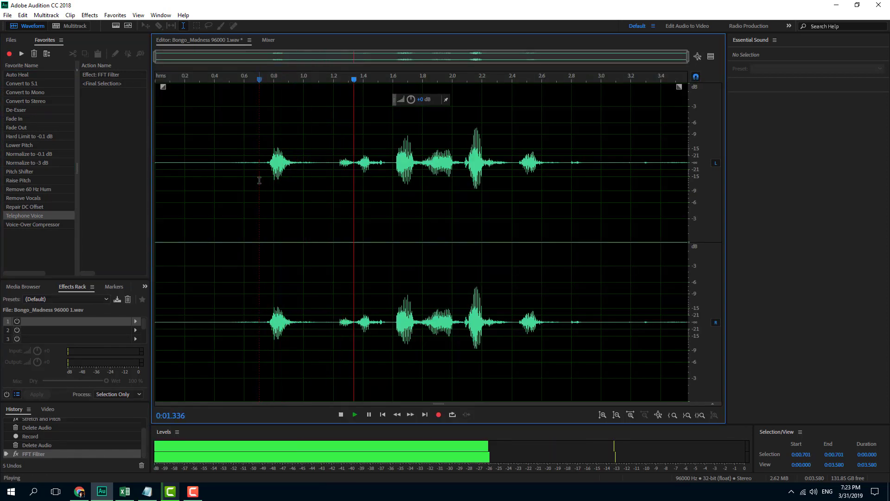
pyautogui.press('space')
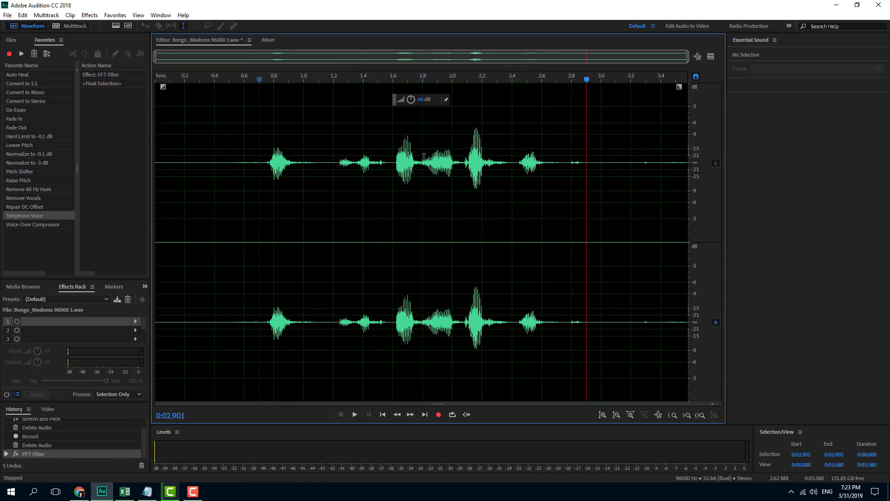
pyautogui.hotkey('ctrl', 'z')
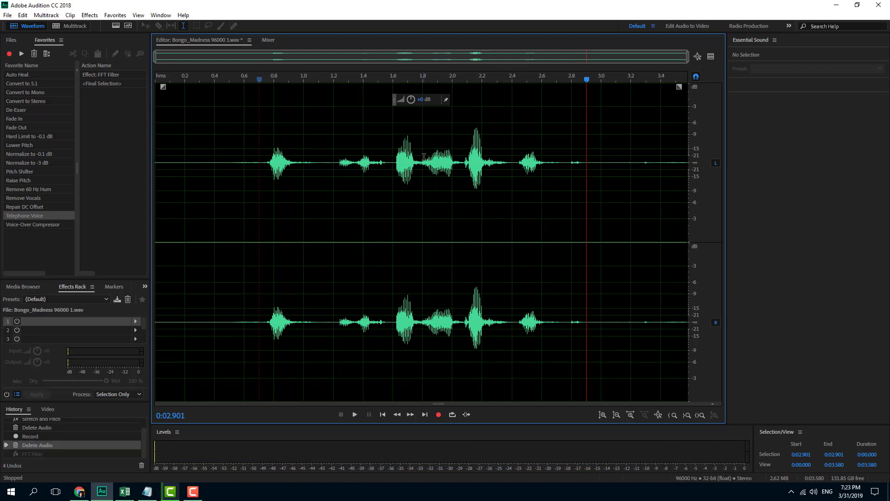
pyautogui.click(292, 179)
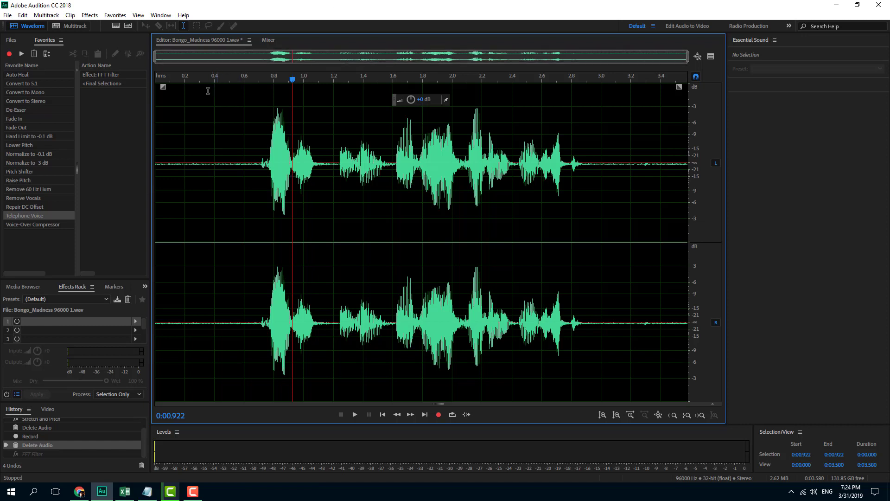
# - Start recording a new favorite and accept the notice about favorite recording
pyautogui.click(159, 16)
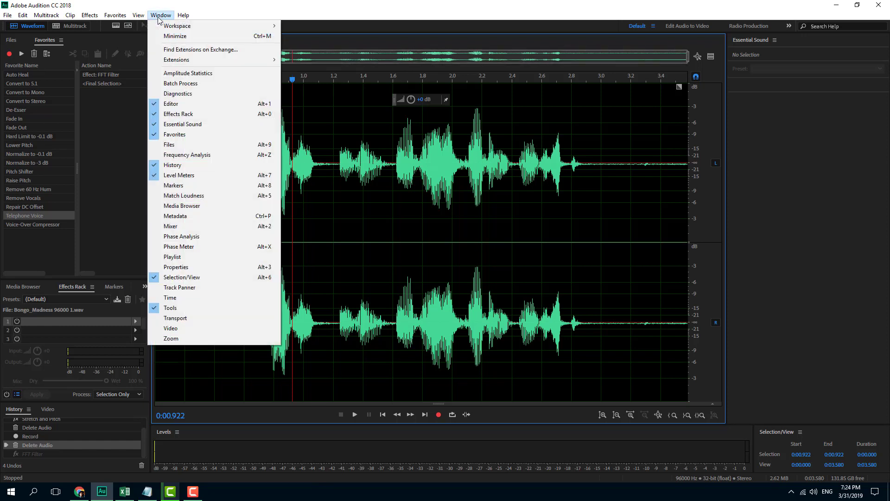
pyautogui.moveTo(121, 18)
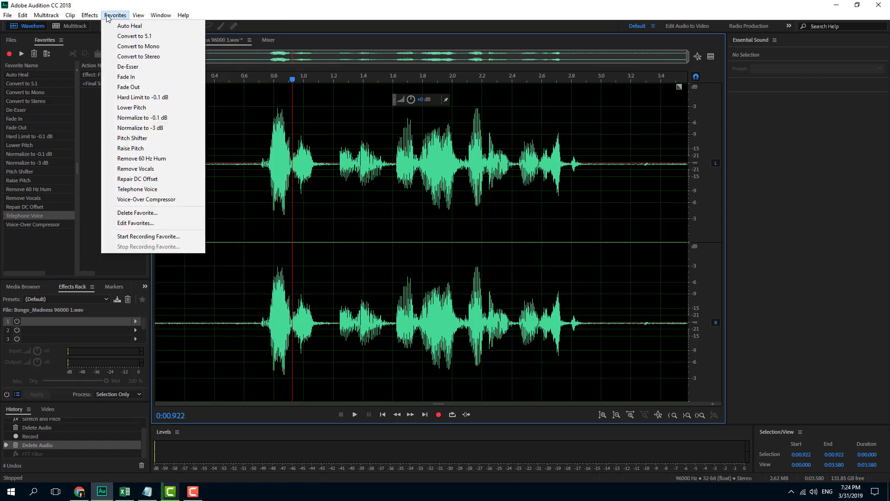
pyautogui.click(146, 237)
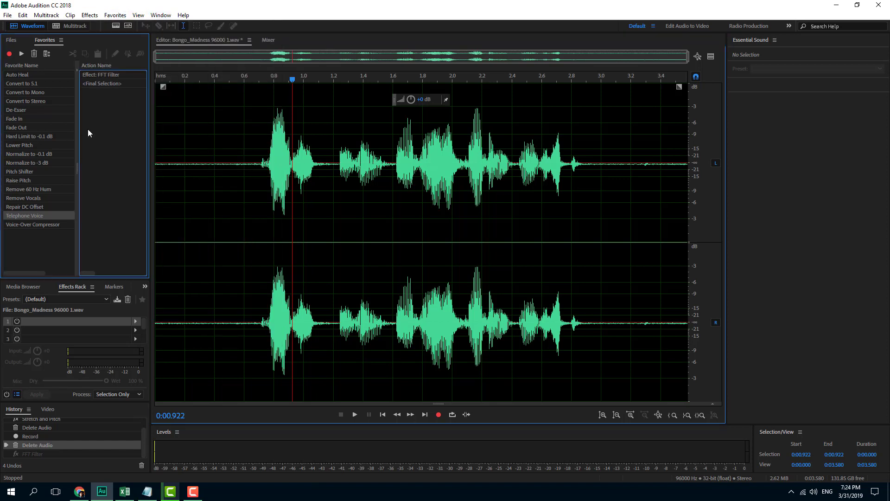
pyautogui.click(9, 56)
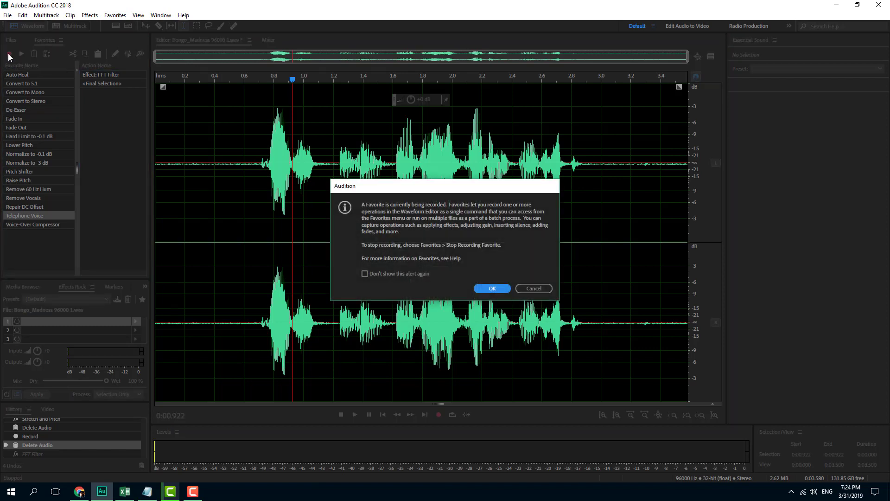
pyautogui.click(483, 289)
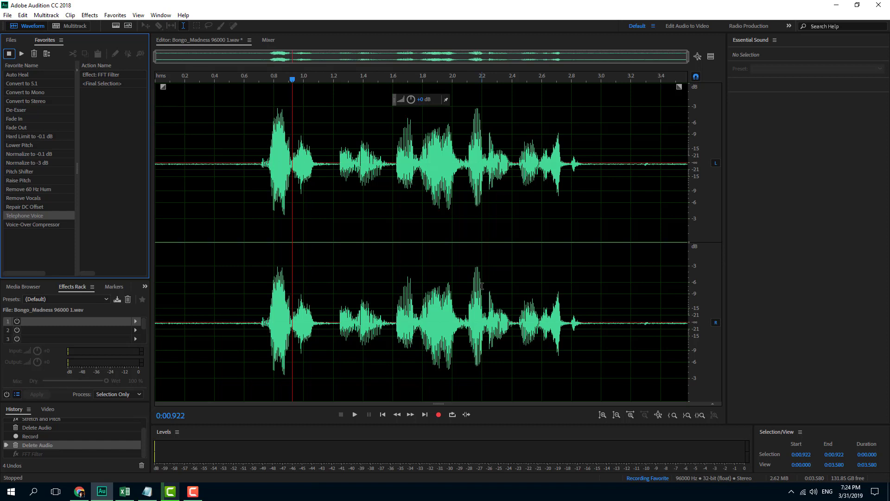
# - Apply the Vocal Enhancer effect with the Male preset to the voice recording
pyautogui.click(90, 15)
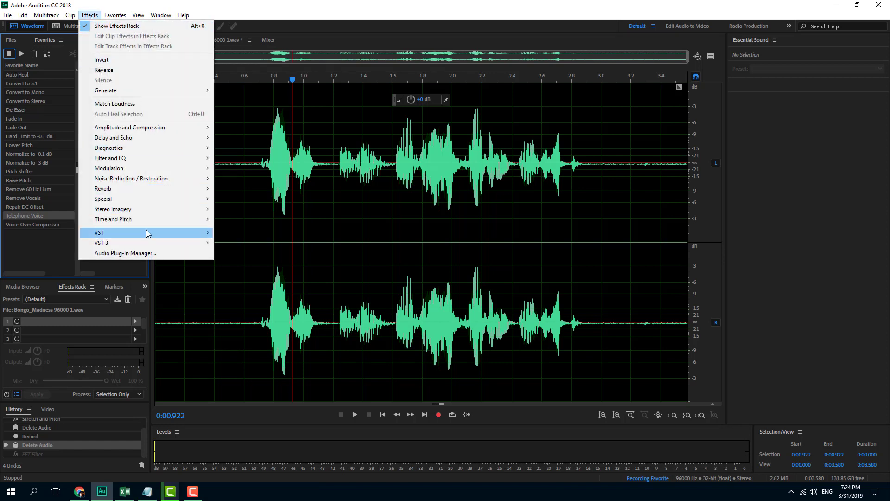
pyautogui.moveTo(149, 191)
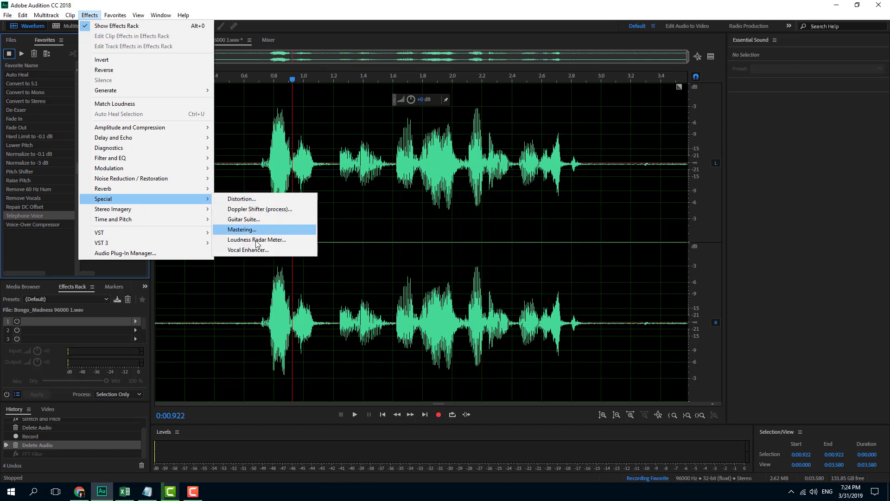
pyautogui.click(234, 250)
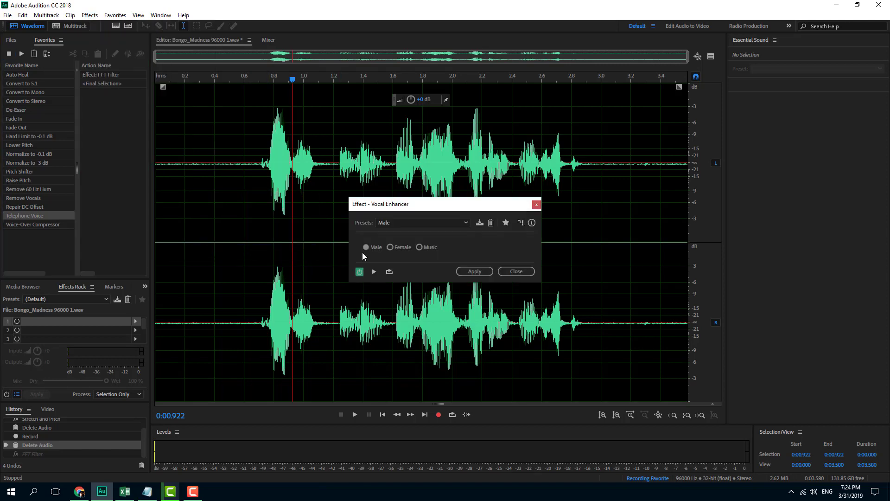
pyautogui.click(474, 271)
# - Play the enhanced voice from about 0.71 s to check the effect
pyautogui.click(284, 211)
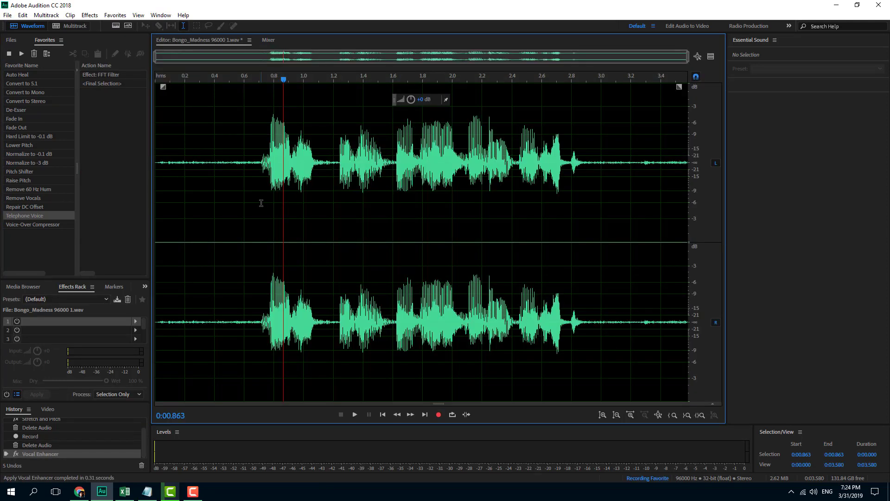
pyautogui.click(261, 203)
pyautogui.press('space')
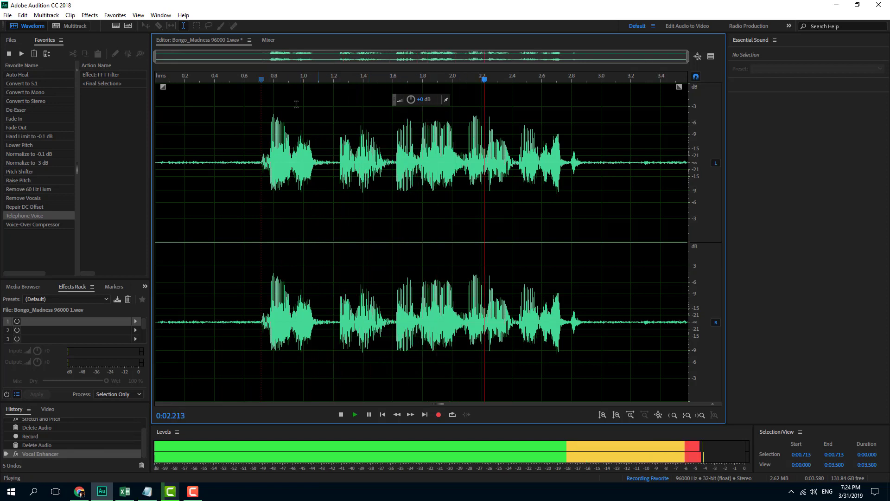
pyautogui.press('space')
# - Apply Adaptive Noise Reduction to the whole voice recording
pyautogui.click(95, 18)
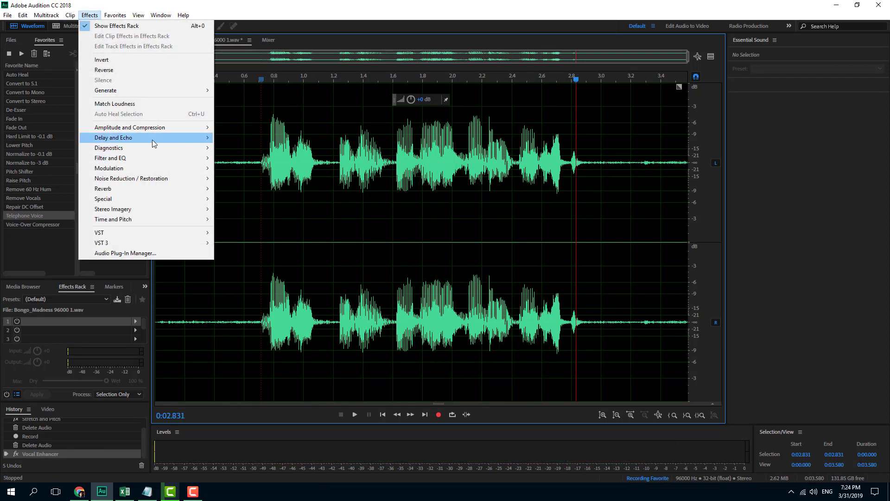
pyautogui.moveTo(152, 140)
pyautogui.moveTo(179, 180)
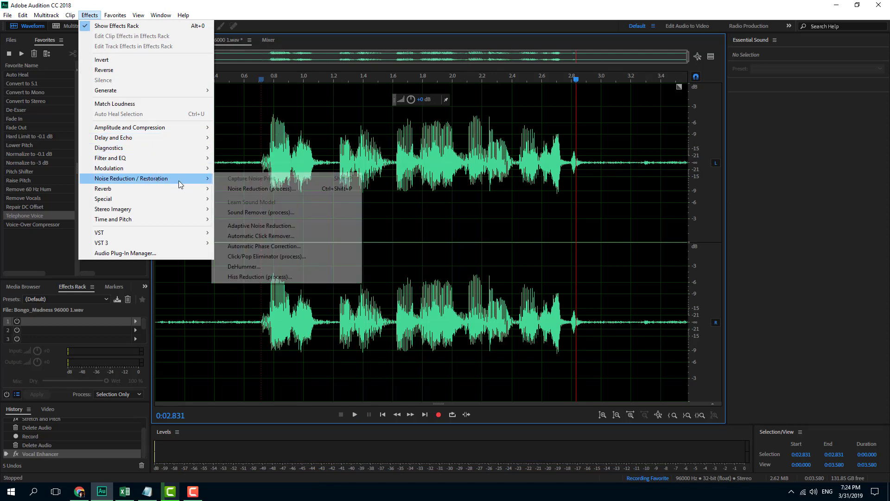
pyautogui.click(278, 227)
pyautogui.click(494, 327)
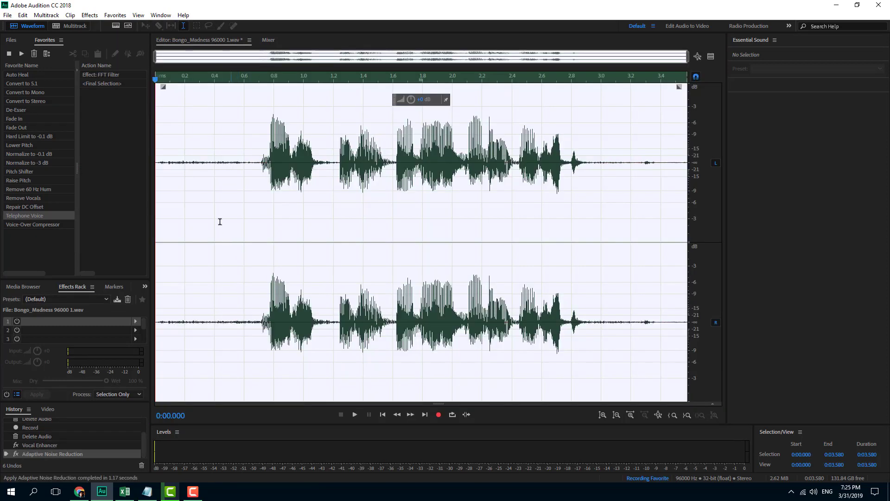
# - Play the noise-reduced voice from 0.4 s to check the result
pyautogui.click(214, 203)
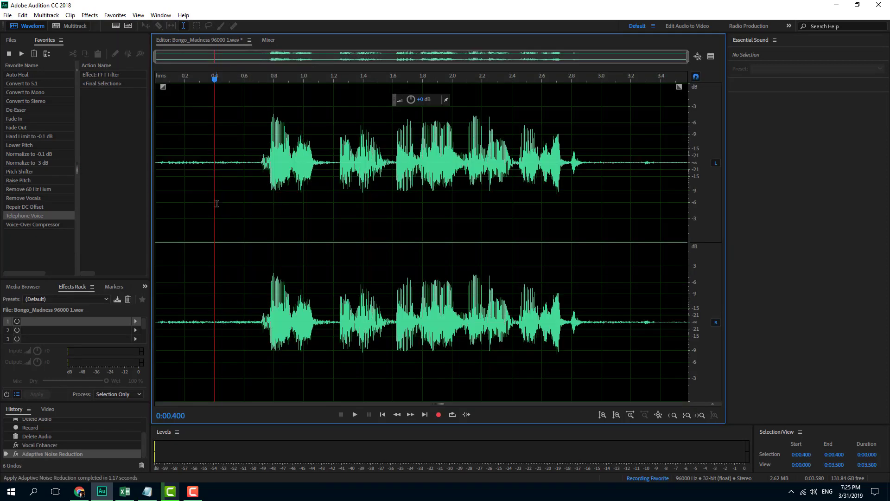
pyautogui.press('space')
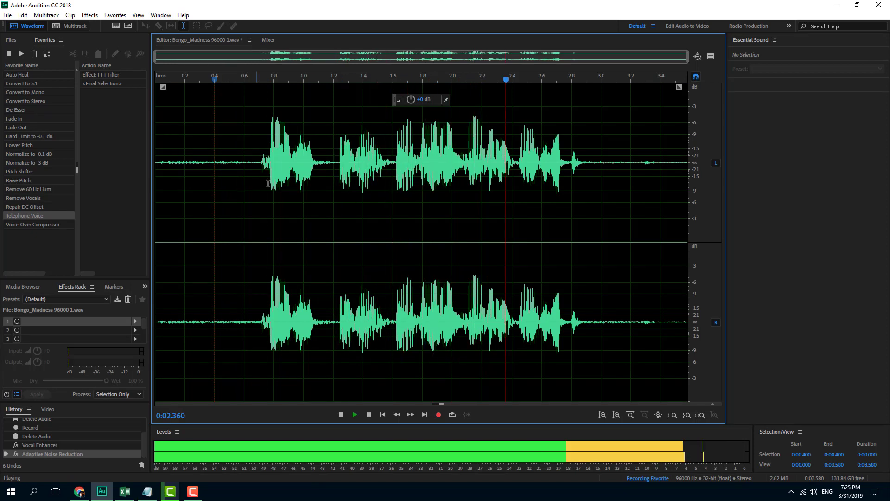
pyautogui.press('space')
# - Apply the Studio Reverb effect with the Vocal Reverb (medium) preset to the voice recording
pyautogui.click(96, 16)
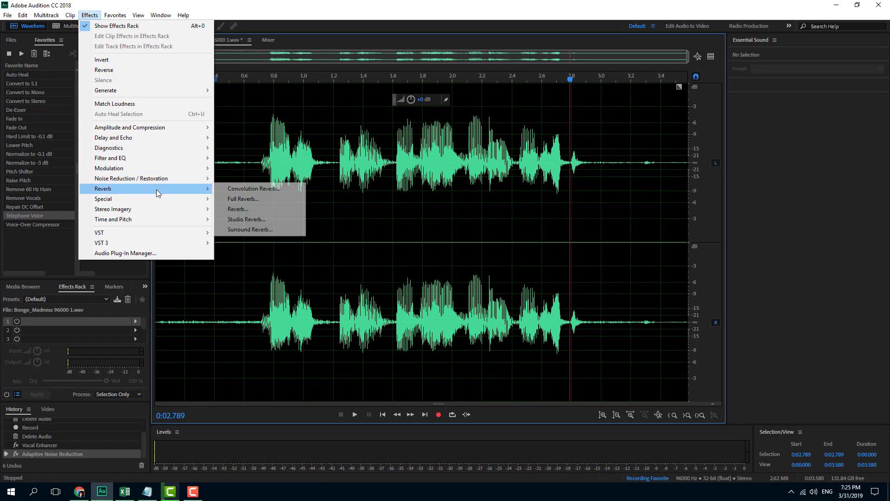
pyautogui.click(248, 218)
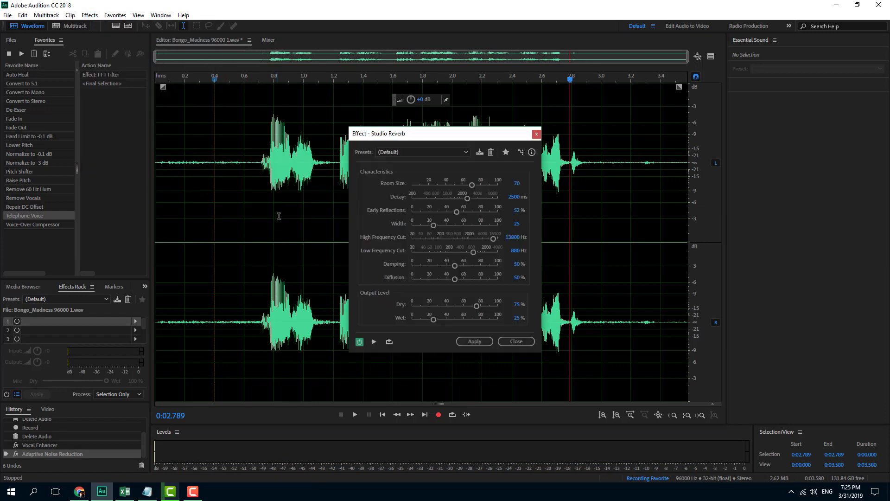
pyautogui.click(424, 152)
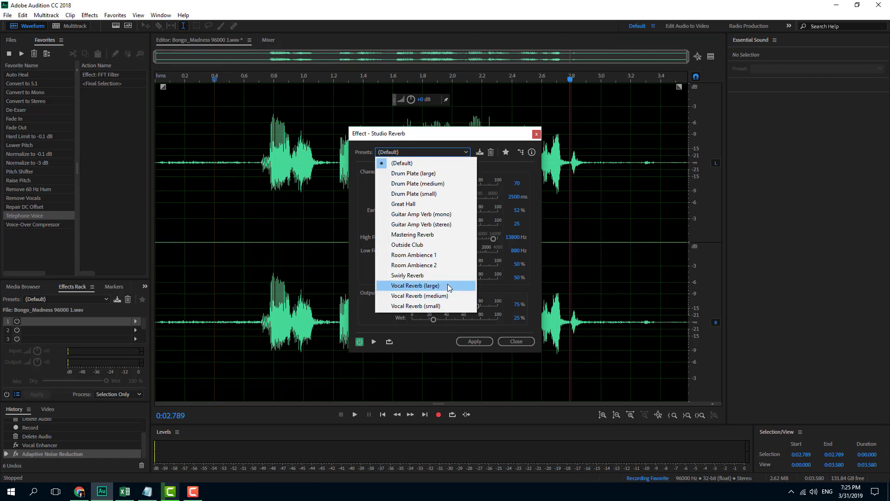
pyautogui.click(444, 298)
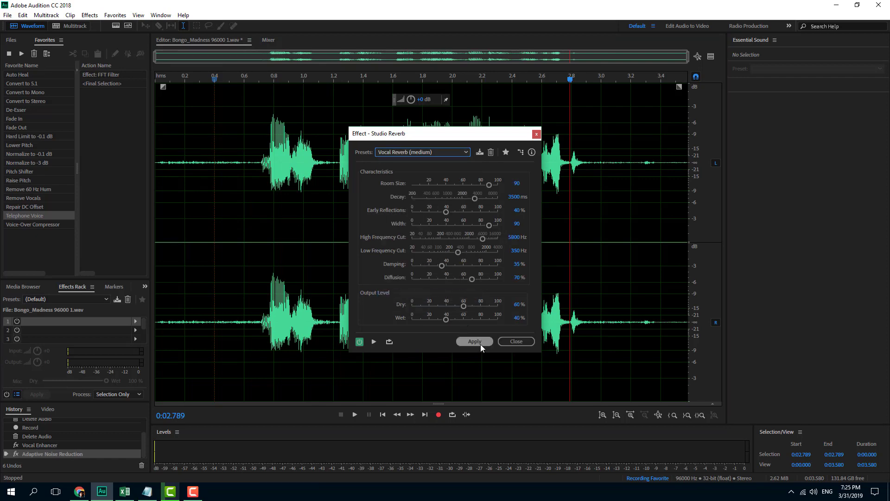
pyautogui.click(481, 343)
# - Play the voice with reverb from about 0.44 s to check the effect
pyautogui.click(220, 218)
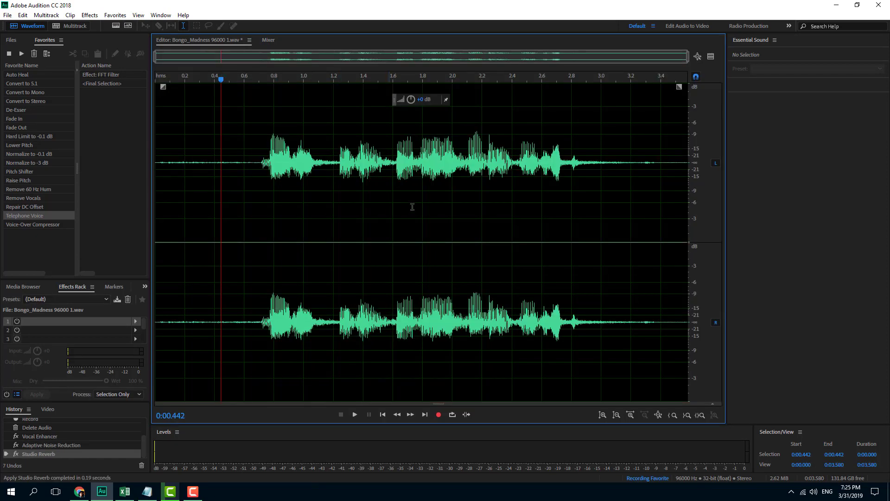
pyautogui.press('space')
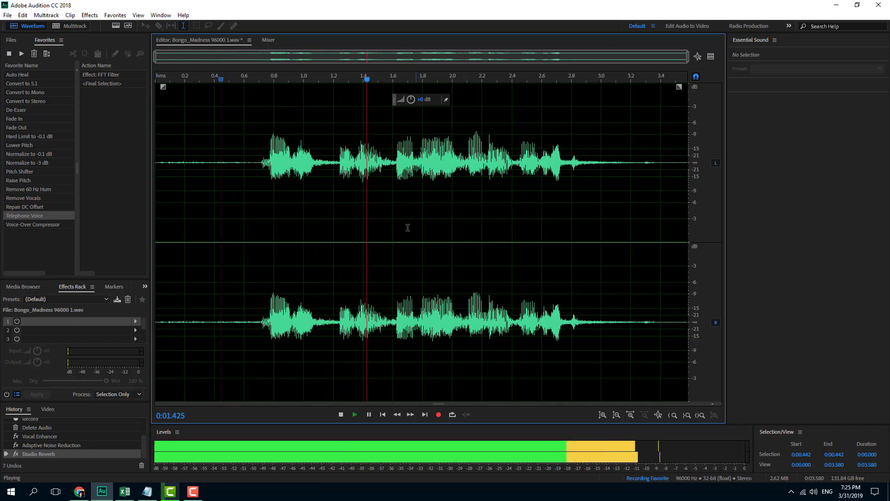
pyautogui.press('space')
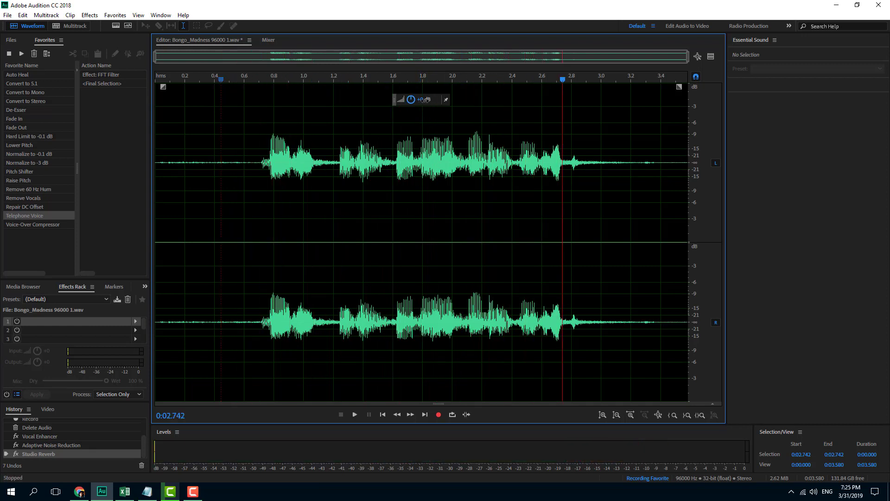
# - Raise the volume of the whole voice recording and deselect it, placing the playhead at 1.2 s
pyautogui.moveTo(420, 100); pyautogui.dragTo(429, 100)
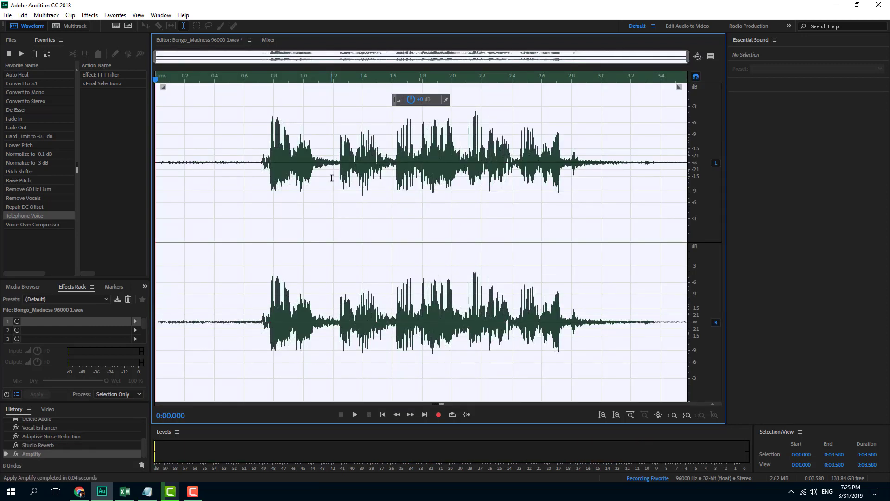
pyautogui.click(331, 178)
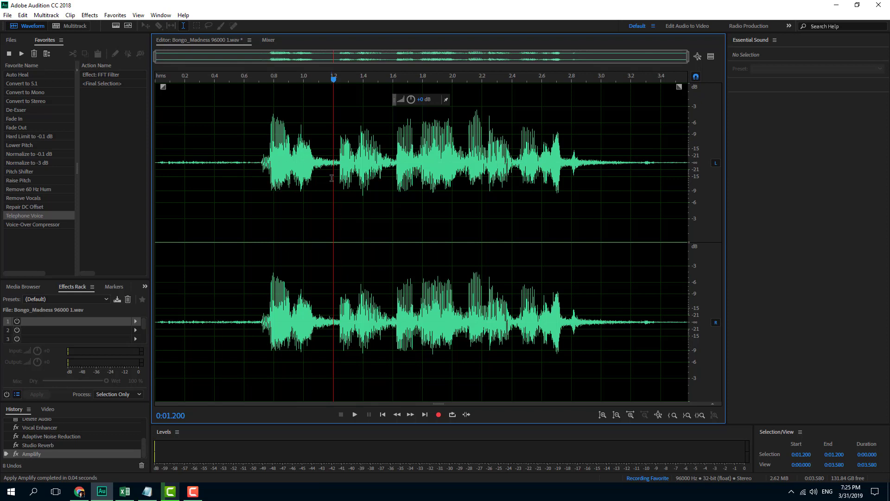
# - Stop recording the favorite, save it as "Vocal Enhanchment", and display its list of recorded actions
pyautogui.click(9, 54)
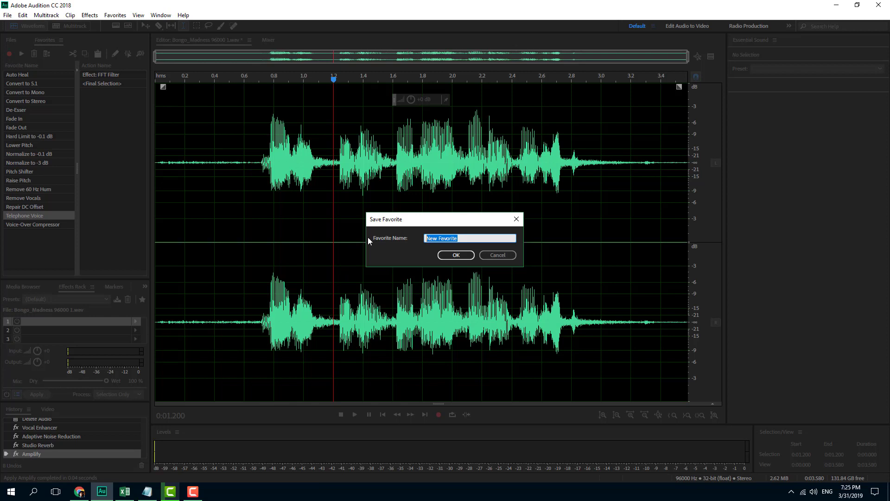
pyautogui.write('Vocal Enhanching')
pyautogui.press('BackSpace')
pyautogui.press('BackSpace')
pyautogui.press('BackSpace')
pyautogui.write('ment')
pyautogui.click(456, 255)
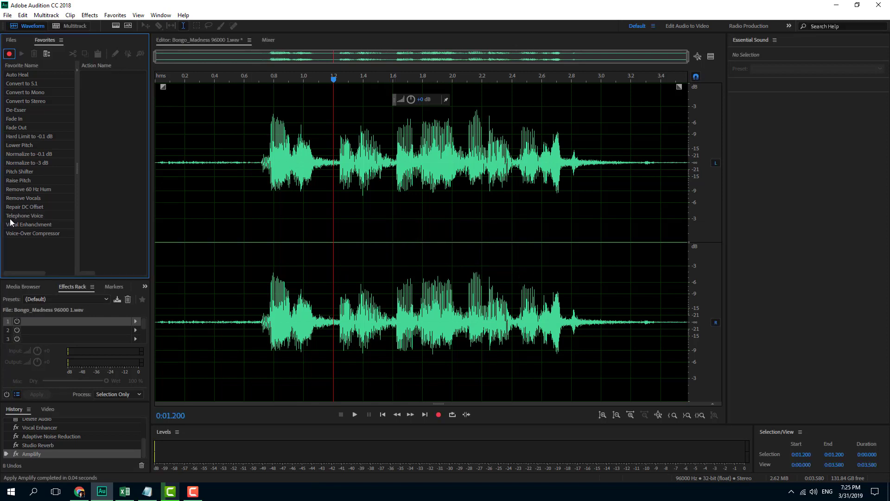
pyautogui.click(22, 226)
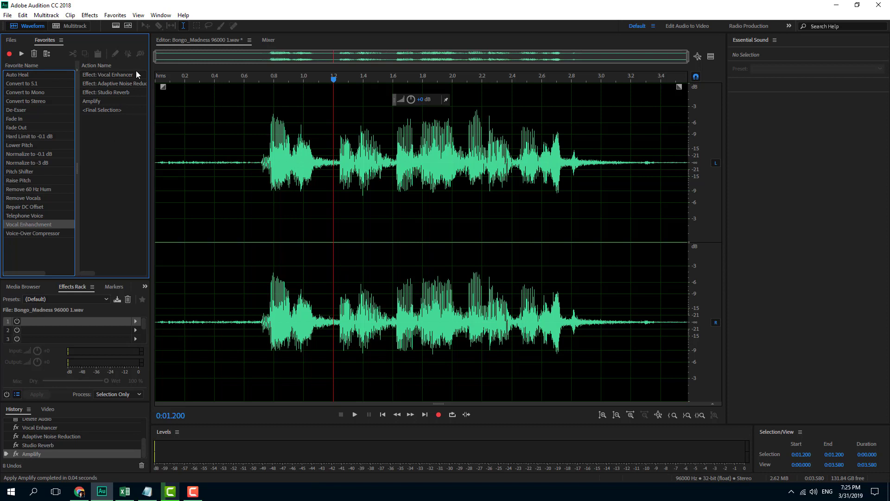
# - Play the fully processed voice from about 0.66 s
pyautogui.click(253, 172)
pyautogui.press('space')
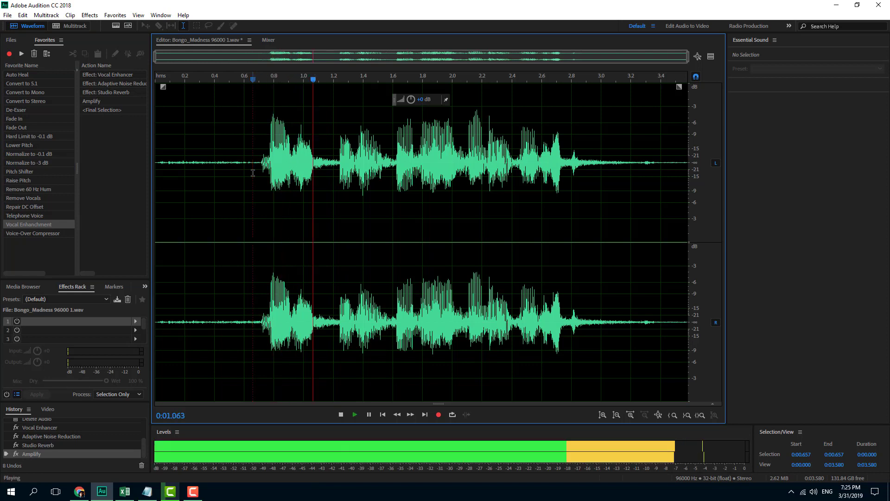
pyautogui.press('space')
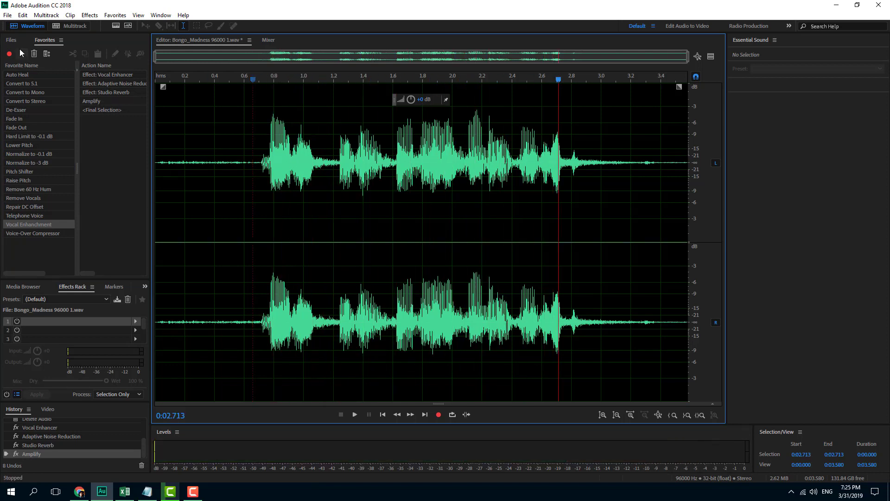
# - Create a new empty stereo audio file at 96000 Hz and 16-bit
pyautogui.click(10, 40)
pyautogui.rightClick(79, 135)
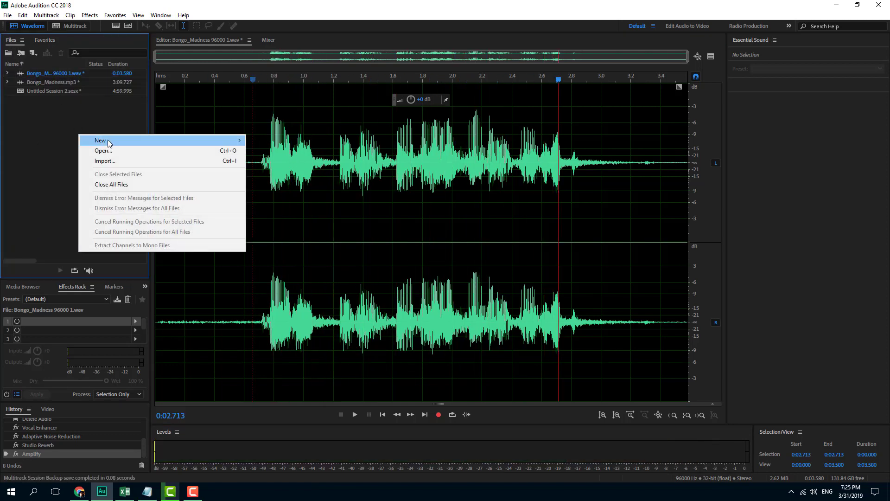
pyautogui.moveTo(229, 142)
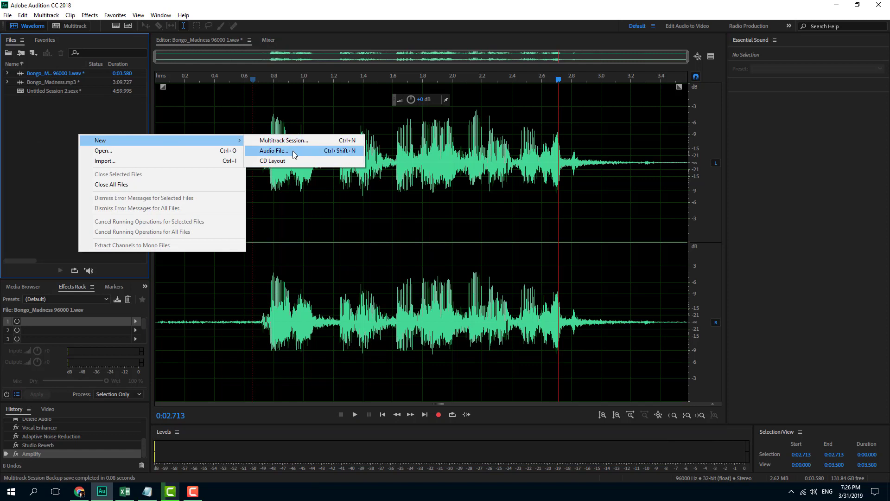
pyautogui.click(293, 151)
pyautogui.click(454, 274)
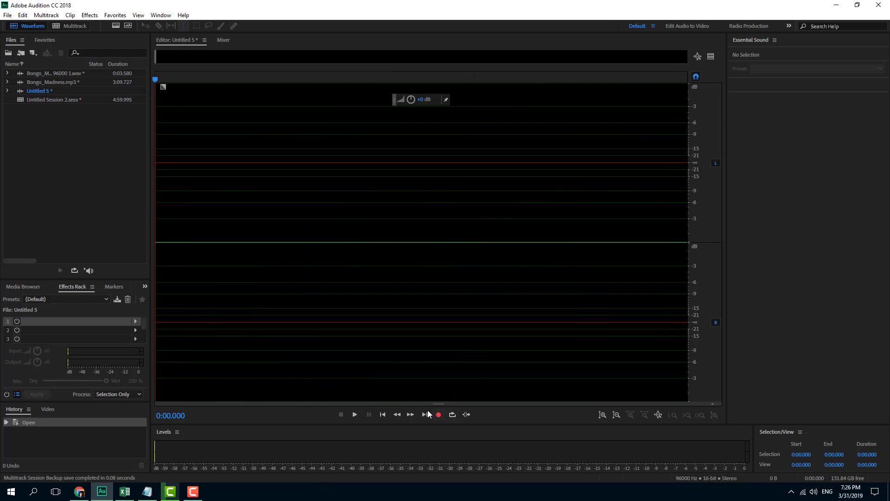
# - Record about 7 s of voice into the new audio file and place the playhead at about 2.19 s
pyautogui.click(439, 415)
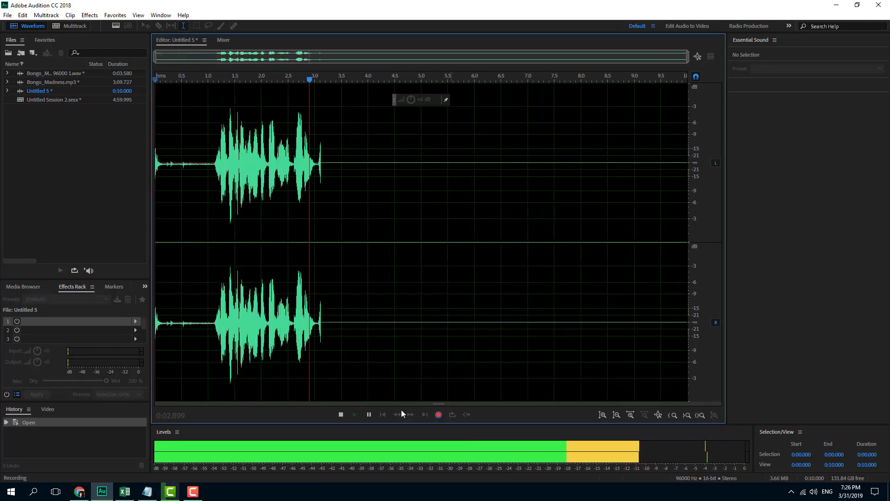
pyautogui.click(342, 414)
pyautogui.click(324, 259)
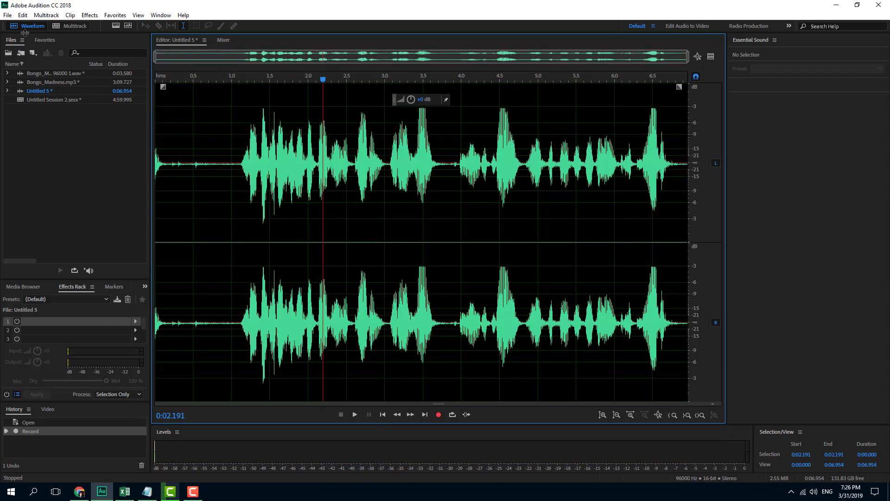
# - Run the Vocal Enhanchment favorite on the new voice recording
pyautogui.click(39, 42)
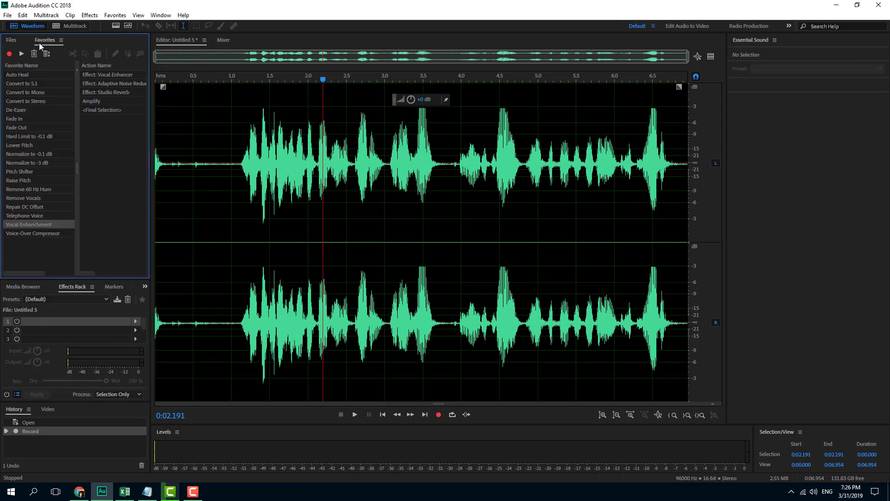
pyautogui.click(15, 223)
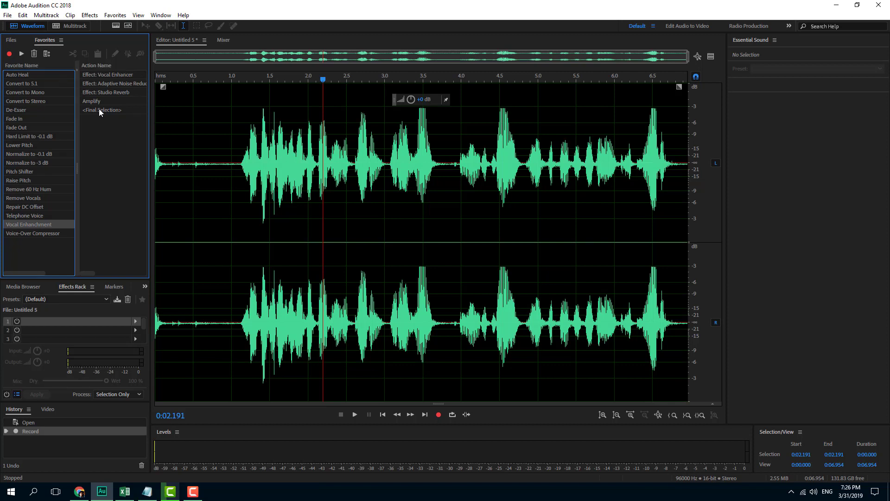
pyautogui.click(21, 55)
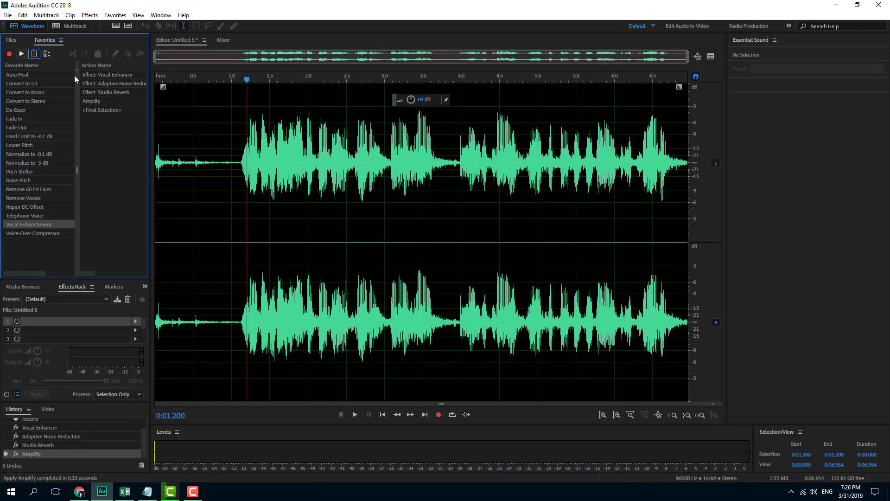
# - Play the new recording from about 0.67 s to hear the favorite's effects
pyautogui.click(206, 167)
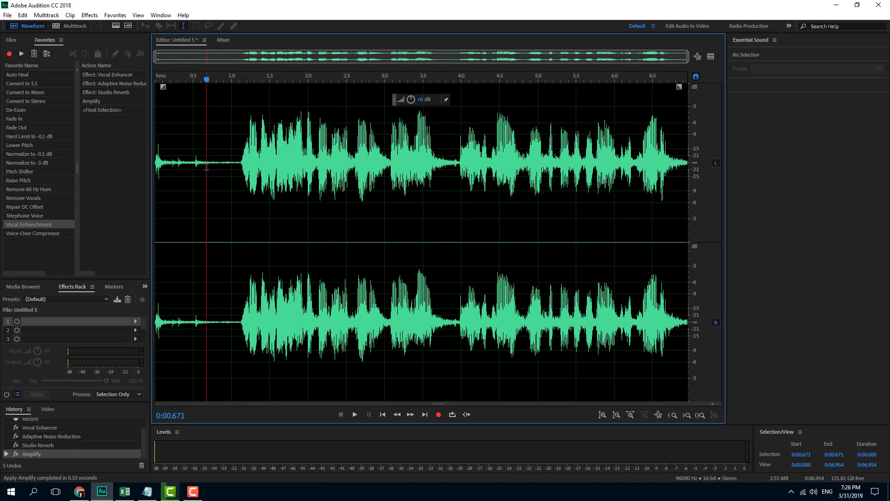
pyautogui.press('space')
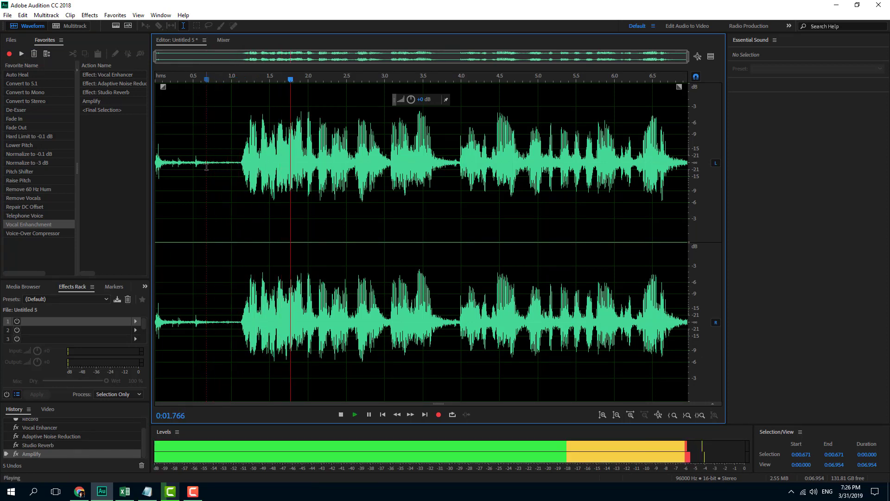